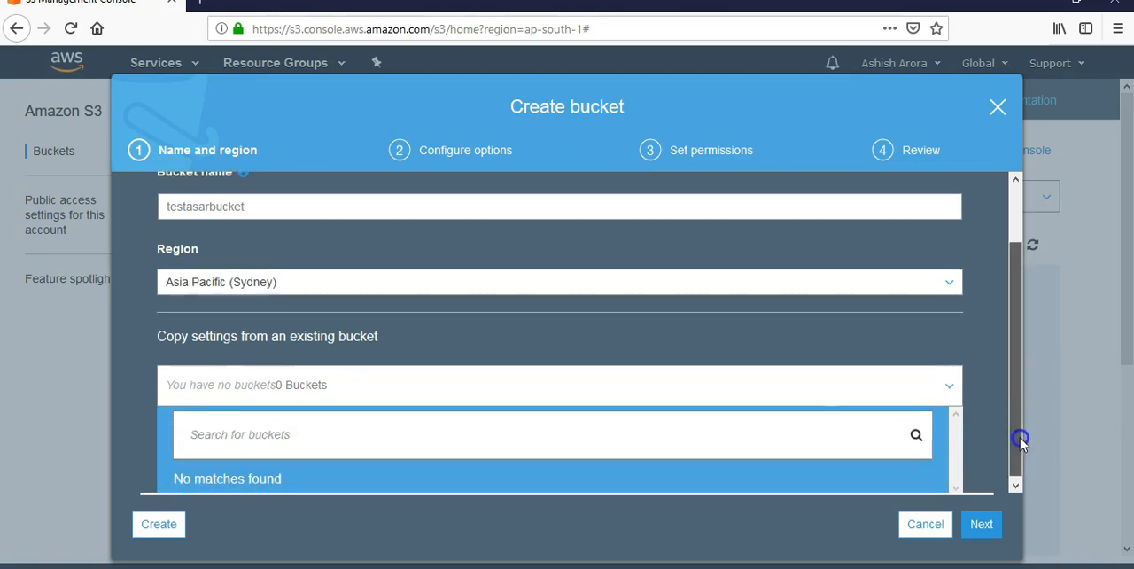
Step: Create the S3 bucket testasarbucket in the Asia Pacific (Sydney) region and open it
{"action": "left_click", "coordinate": [173, 534]}
{"action": "left_click", "coordinate": [557, 395]}
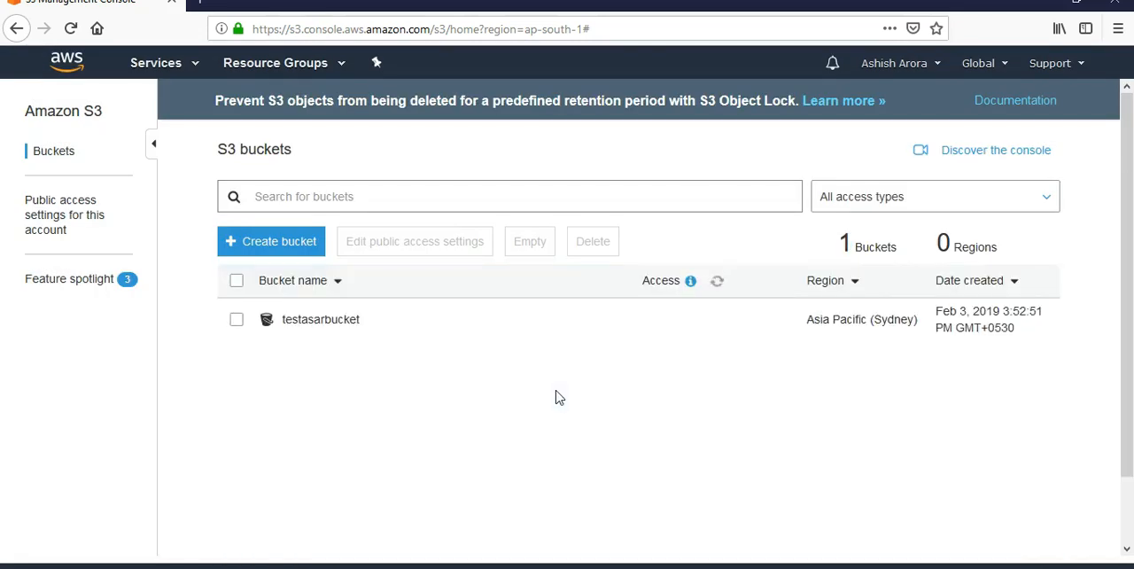
{"action": "left_click", "coordinate": [324, 321]}
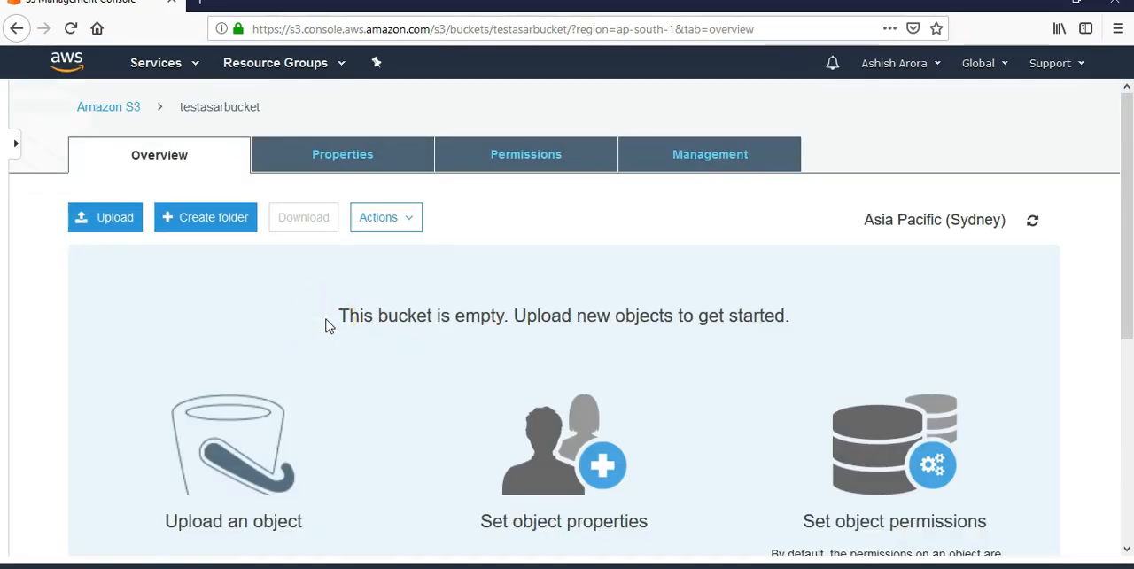
Step: Upload WIN_20190121_19_23_37_Pro.jpg from the Camera Roll folder in Pictures to the testasarbucket bucket
{"action": "left_click", "coordinate": [112, 218]}
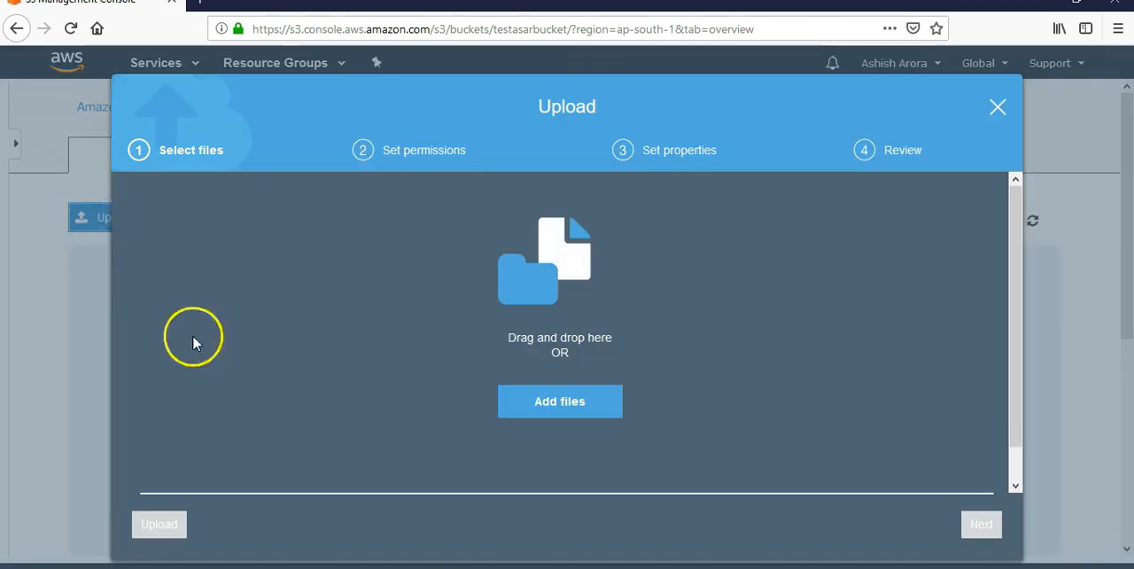
{"action": "left_click", "coordinate": [570, 421]}
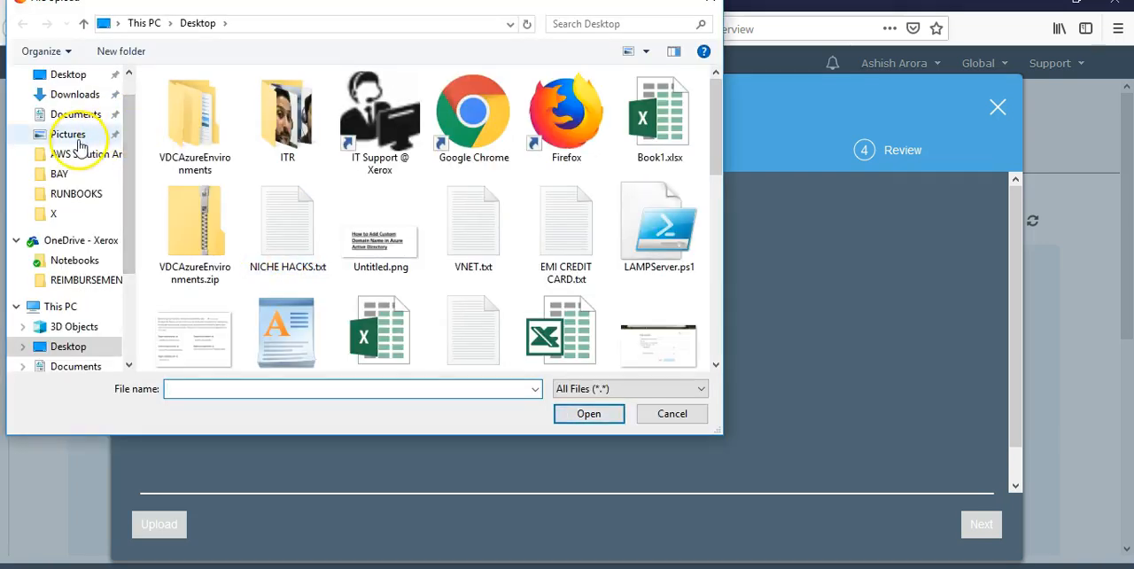
{"action": "left_click", "coordinate": [80, 137]}
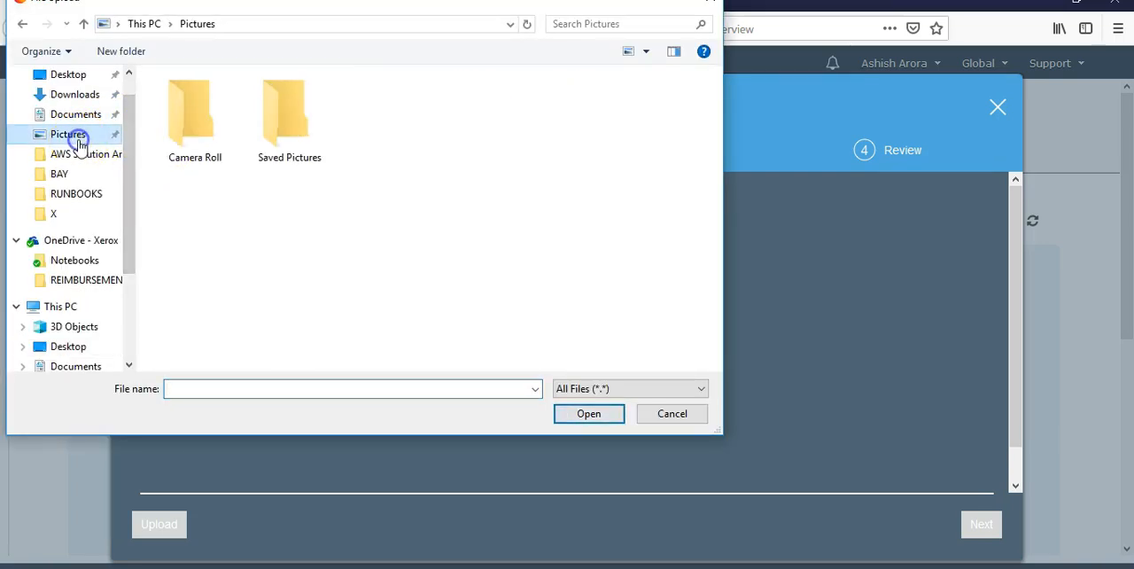
{"action": "double_click", "coordinate": [196, 124]}
{"action": "double_click", "coordinate": [196, 131]}
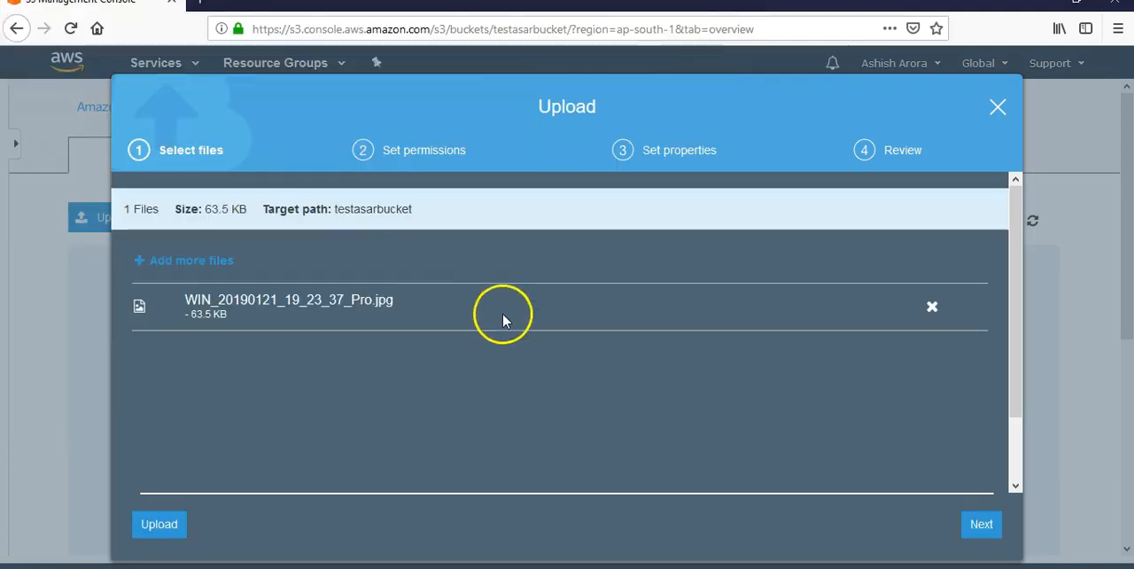
{"action": "left_click", "coordinate": [157, 532]}
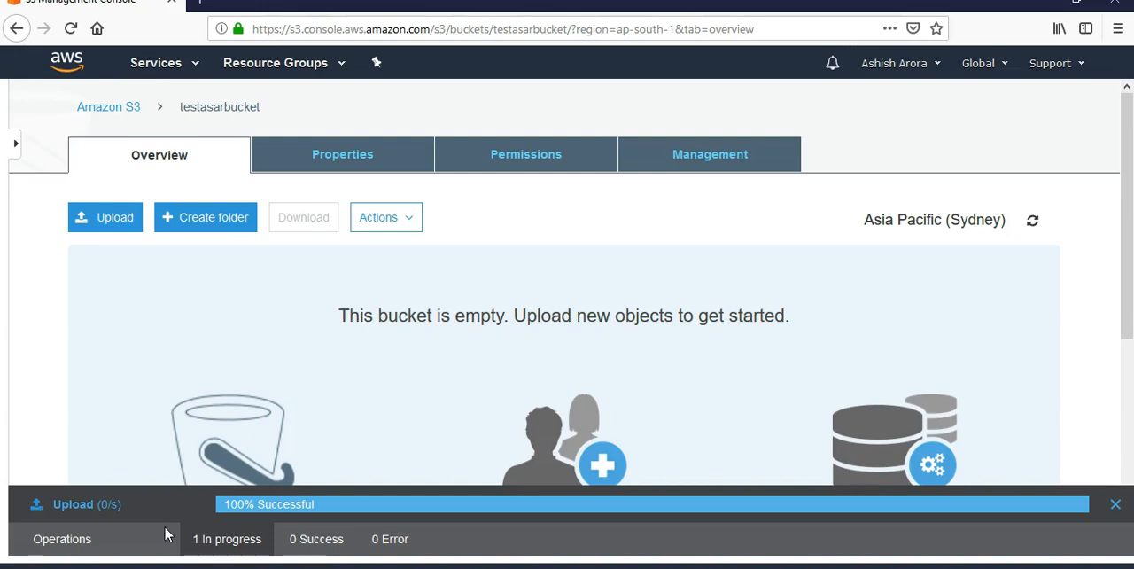
{"action": "left_click", "coordinate": [325, 544]}
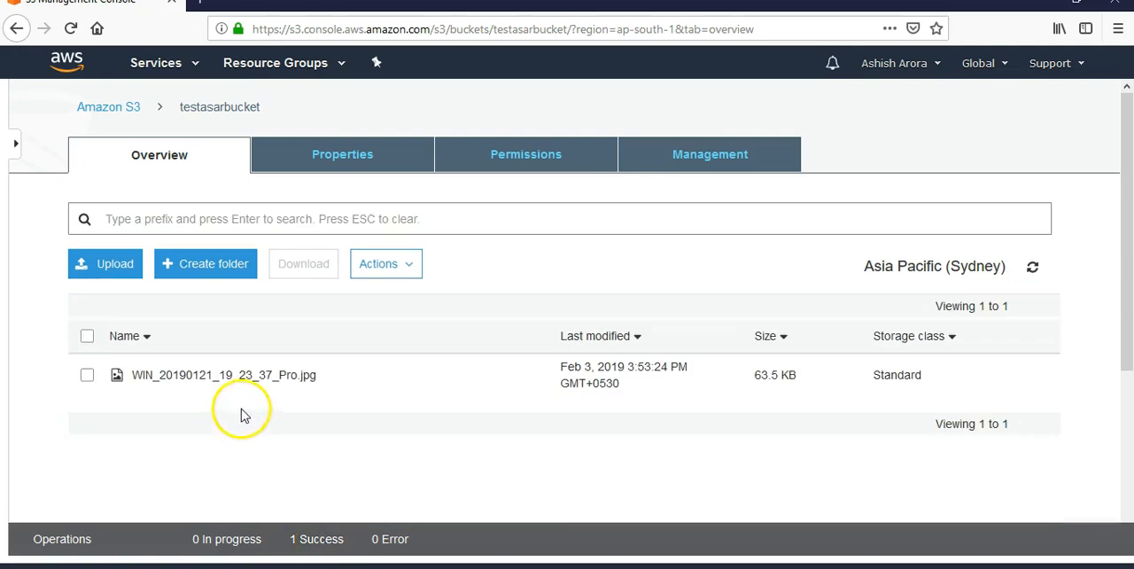
Step: Open the uploaded image from its object details, allowing pop-ups for s3.console.aws.amazon.com, and close the image after viewing it
{"action": "left_click", "coordinate": [245, 376]}
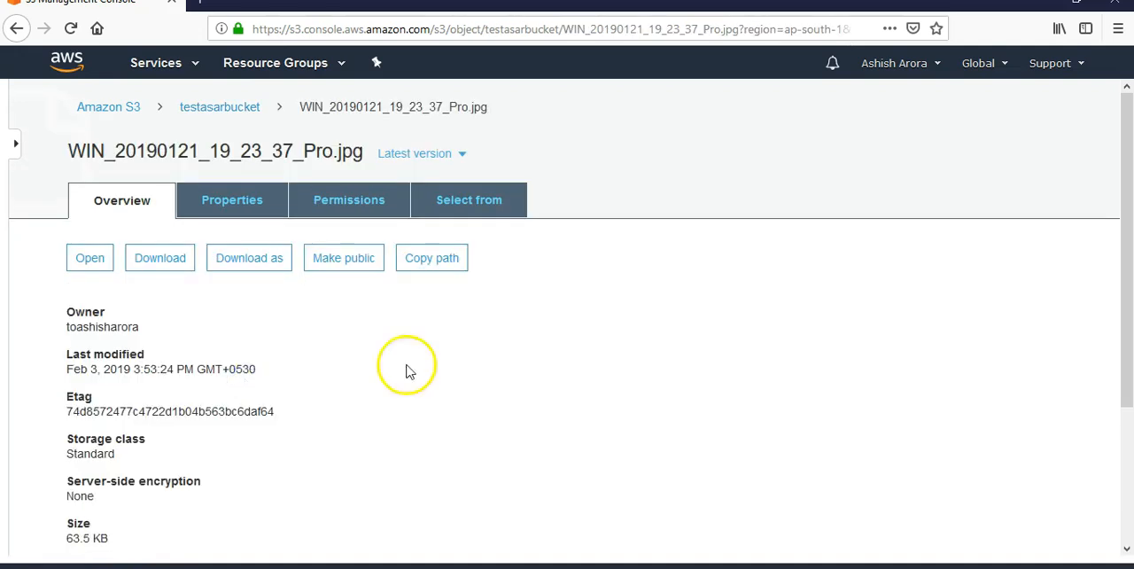
{"action": "left_click", "coordinate": [89, 258]}
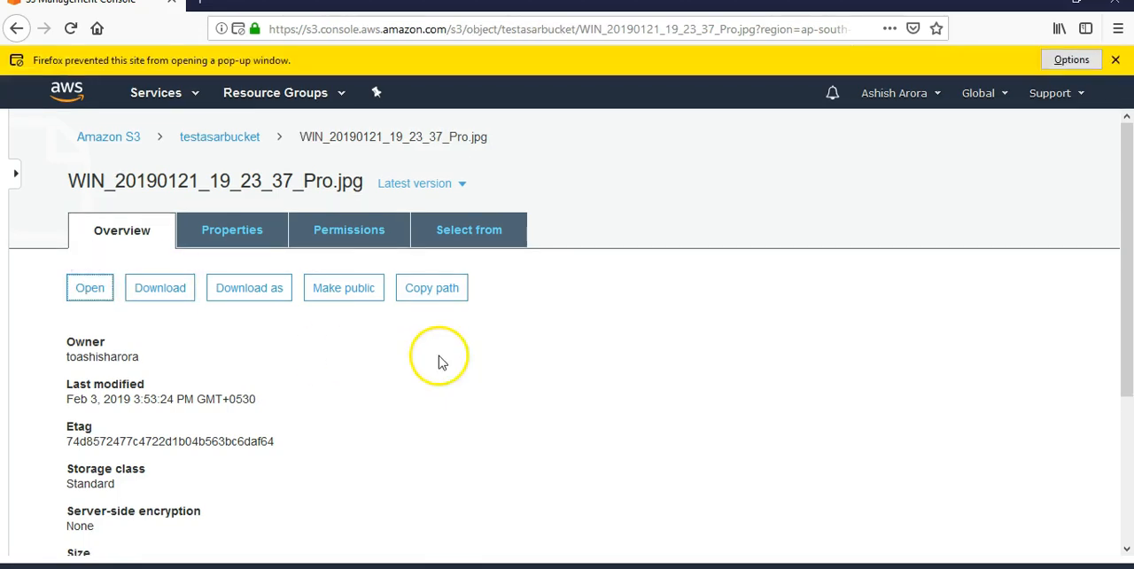
{"action": "left_click", "coordinate": [1068, 64]}
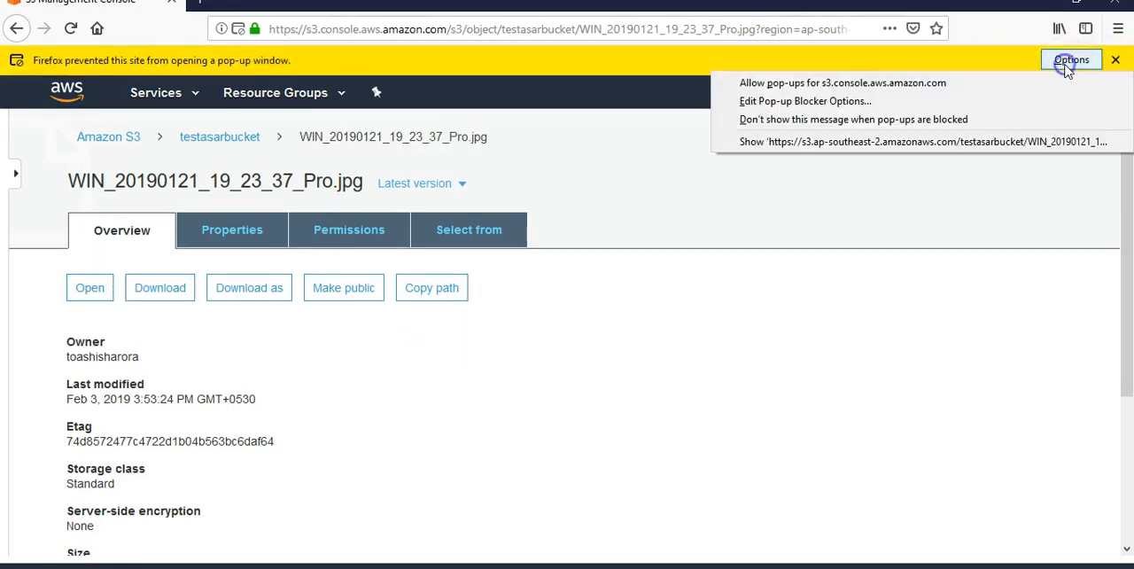
{"action": "left_click", "coordinate": [906, 83]}
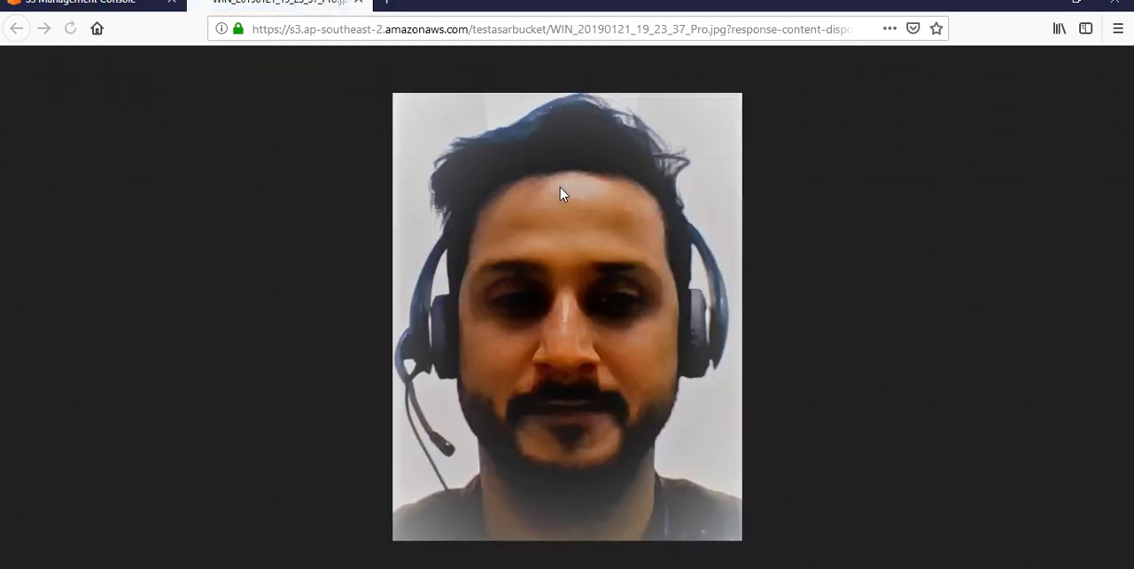
{"action": "left_click", "coordinate": [359, 4]}
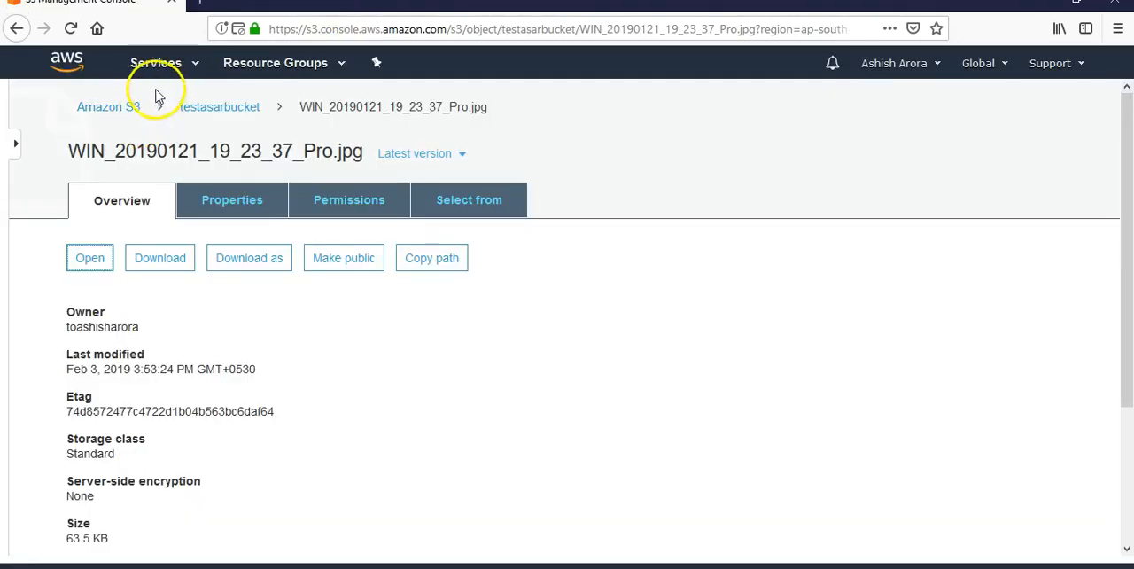
Step: Search the AWS services for cloudfront and open the CloudFront console
{"action": "left_click", "coordinate": [194, 63]}
{"action": "type", "text": "cloudfront"}
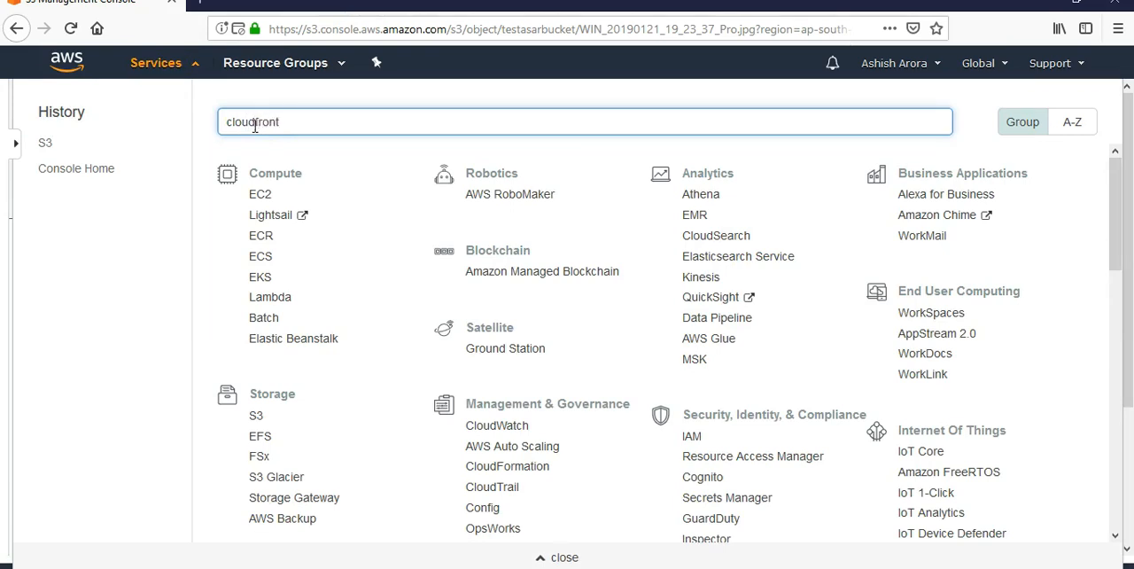
{"action": "left_click", "coordinate": [263, 161]}
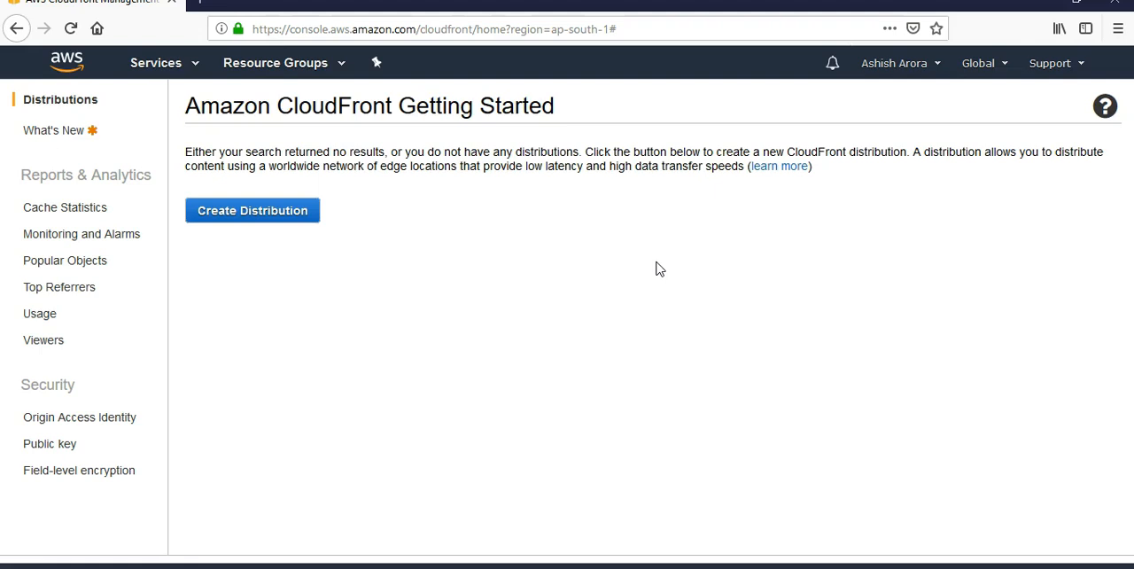
Step: Start creating a CloudFront distribution with the Web delivery method
{"action": "left_click", "coordinate": [253, 217]}
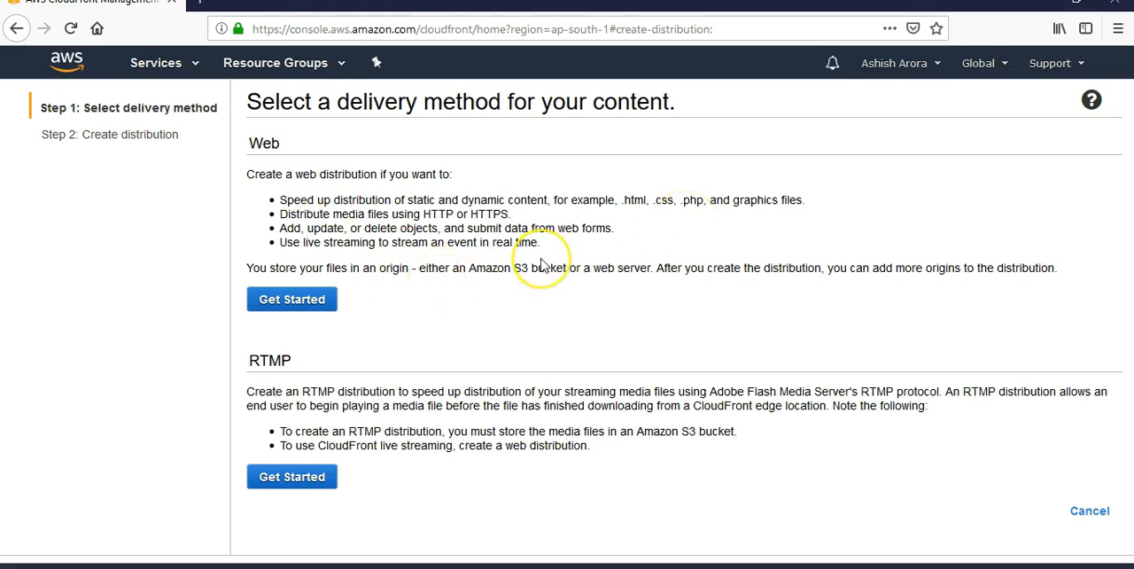
{"action": "left_click_drag", "start_coordinate": [466, 268], "coordinate": [580, 267]}
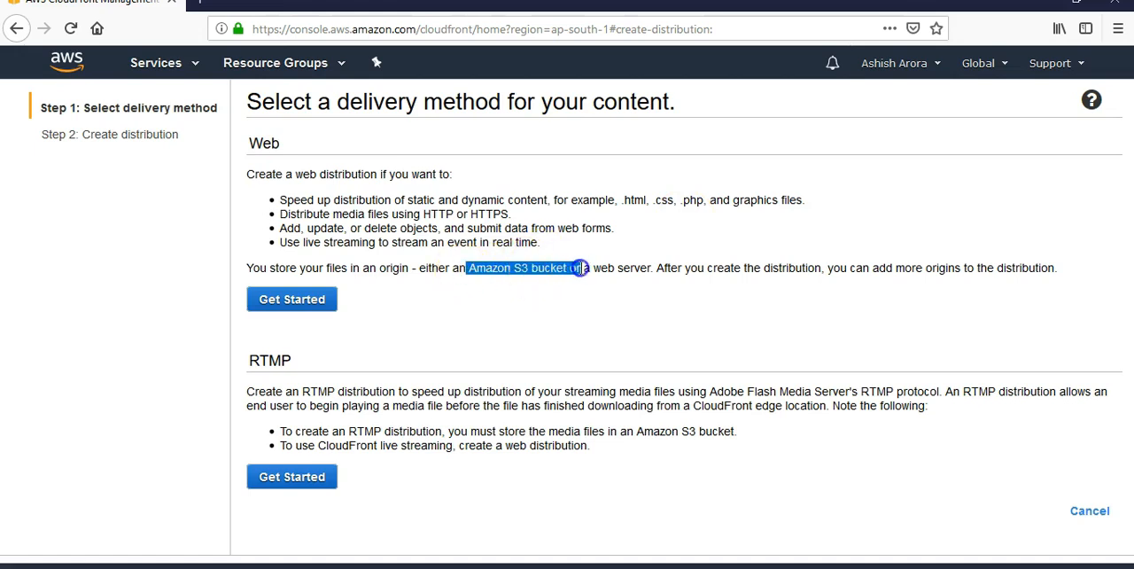
{"action": "left_click", "coordinate": [297, 306]}
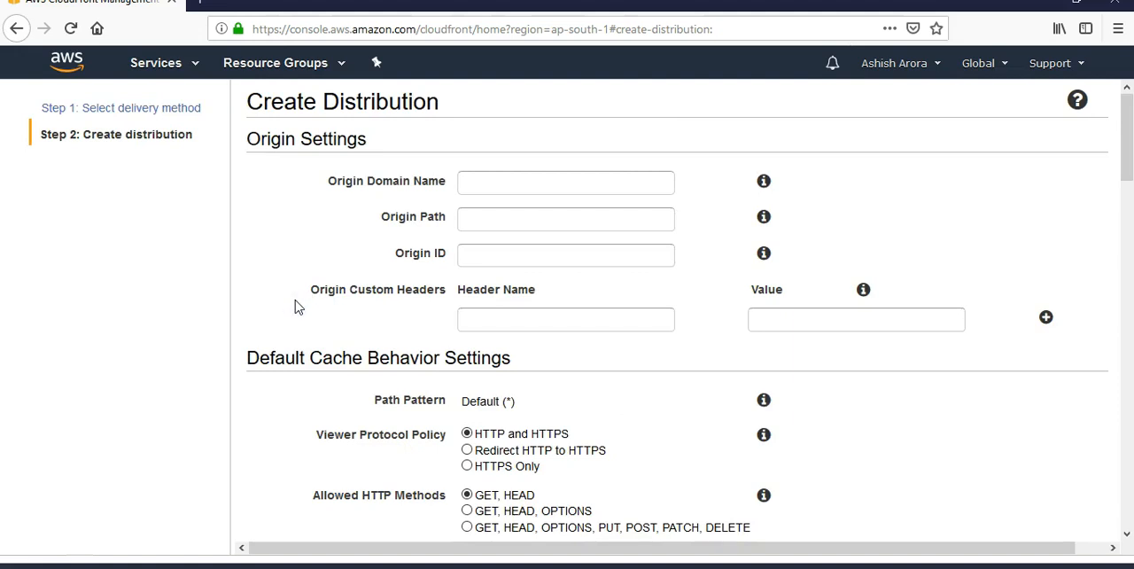
Step: Set the origin domain name to testasarbucket.s3.amazonaws.com and check the Origin Path help and Origin ID
{"action": "left_click", "coordinate": [522, 186]}
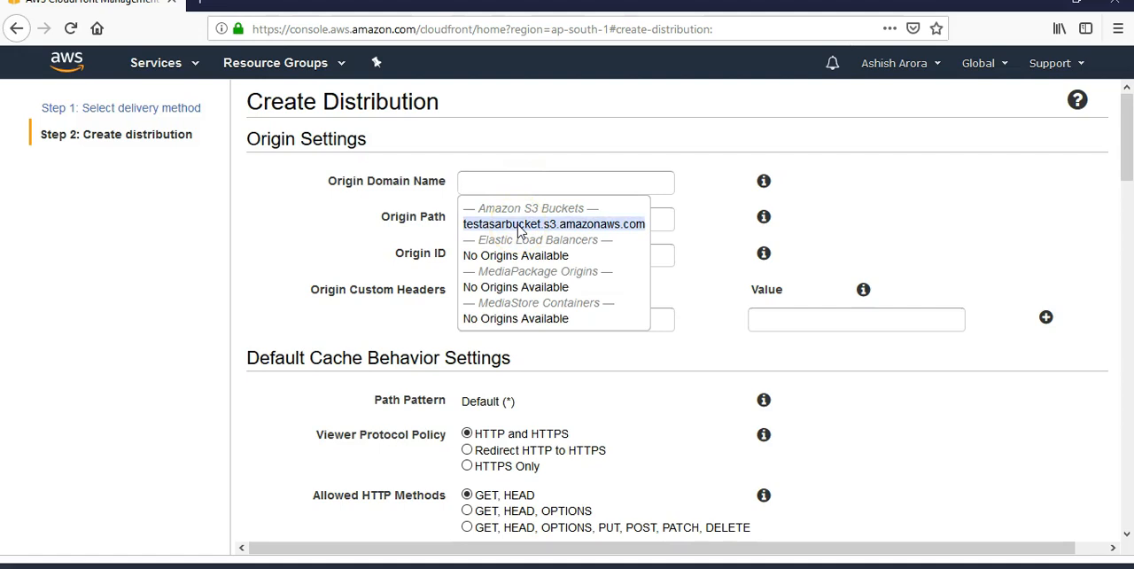
{"action": "left_click_drag", "start_coordinate": [368, 181], "coordinate": [456, 183]}
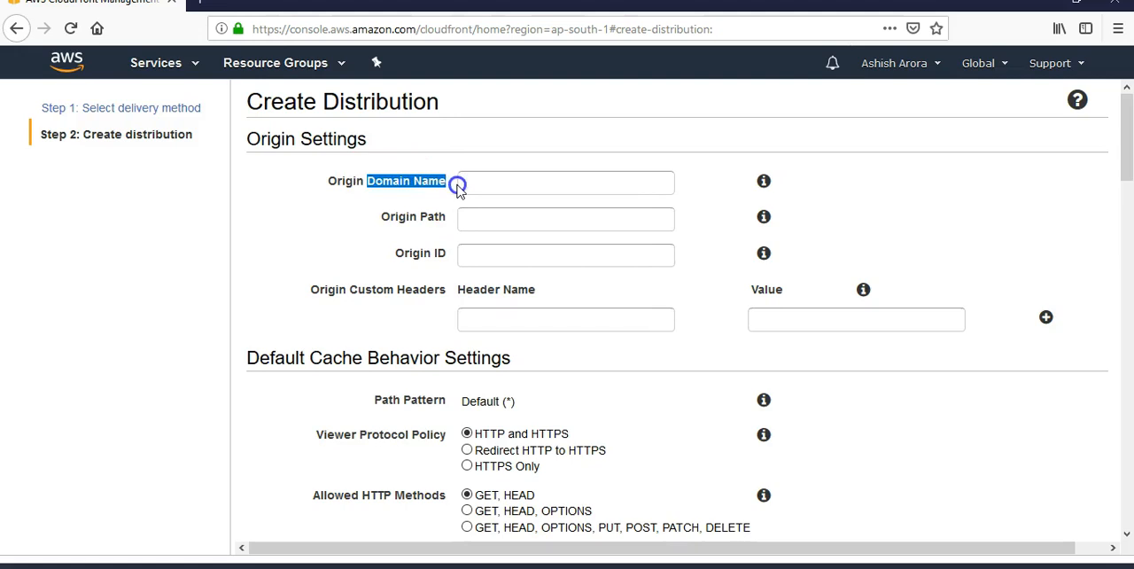
{"action": "left_click", "coordinate": [520, 185]}
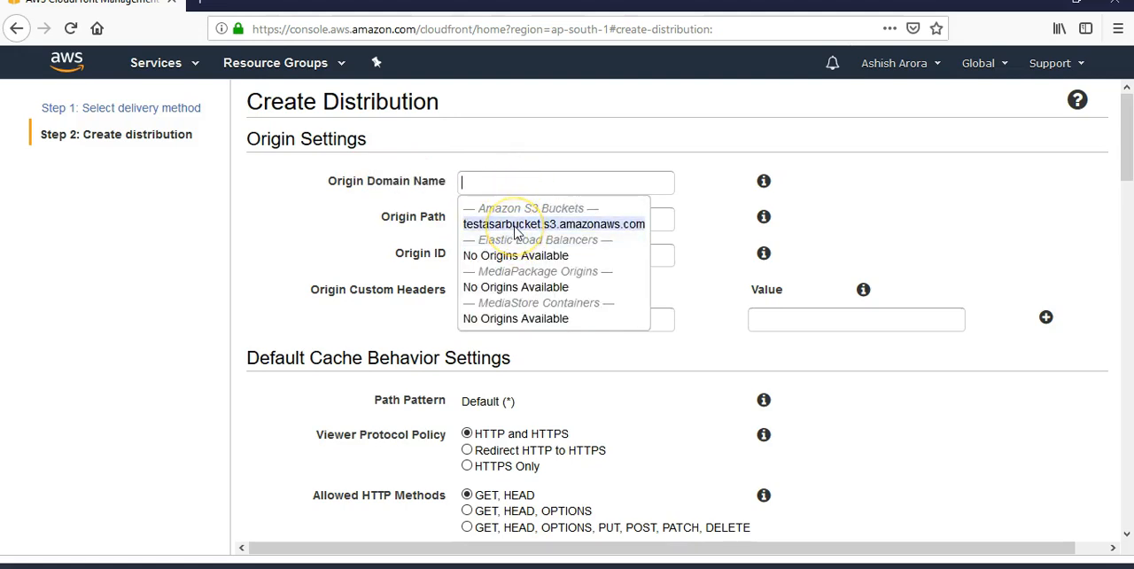
{"action": "left_click", "coordinate": [517, 226]}
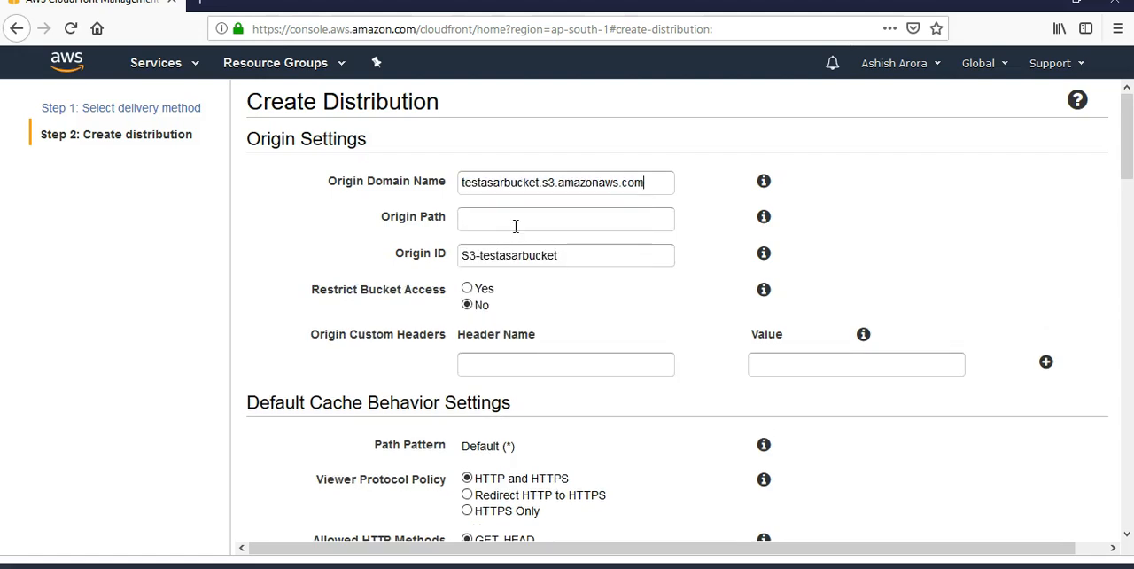
{"action": "left_click", "coordinate": [516, 226]}
{"action": "mouse_move", "coordinate": [764, 219]}
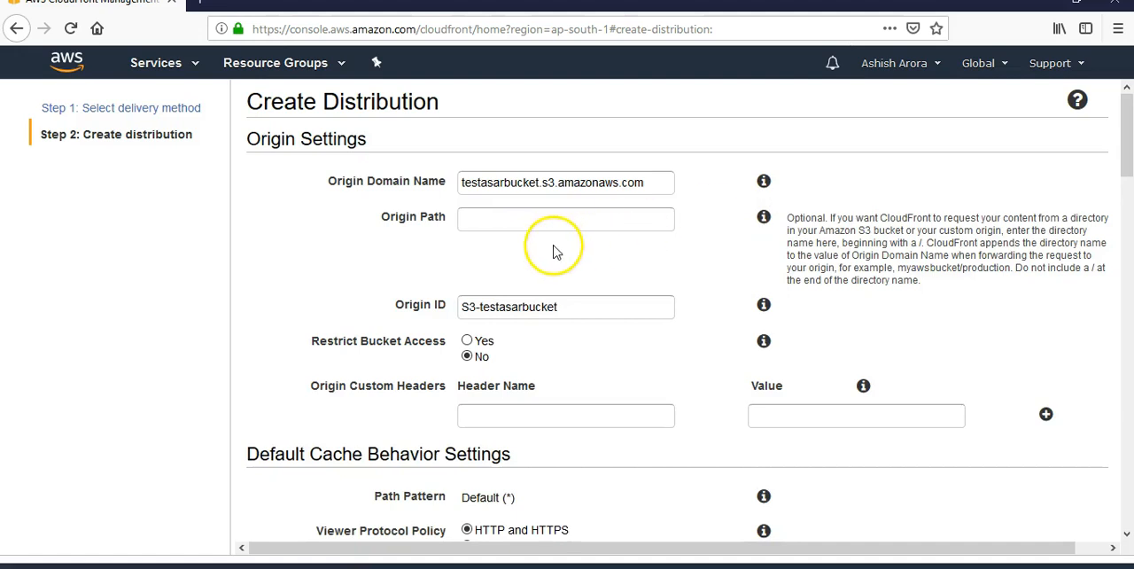
{"action": "left_click_drag", "start_coordinate": [558, 306], "coordinate": [447, 303]}
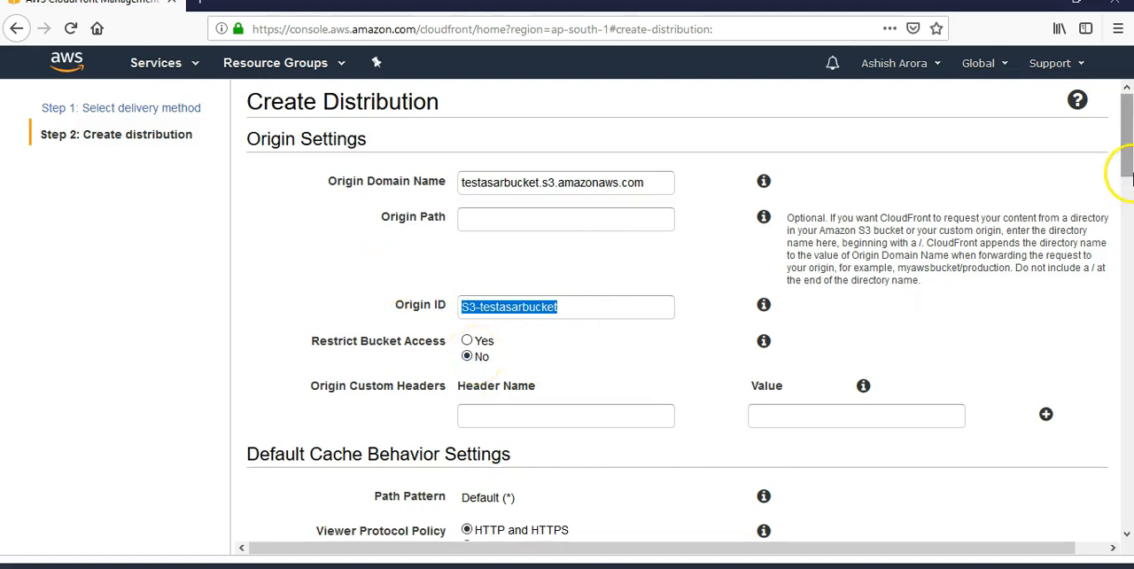
Step: Review the cache behavior and remaining distribution settings, keep the defaults, and create the distribution
{"action": "left_click_drag", "start_coordinate": [1126, 170], "coordinate": [1129, 226]}
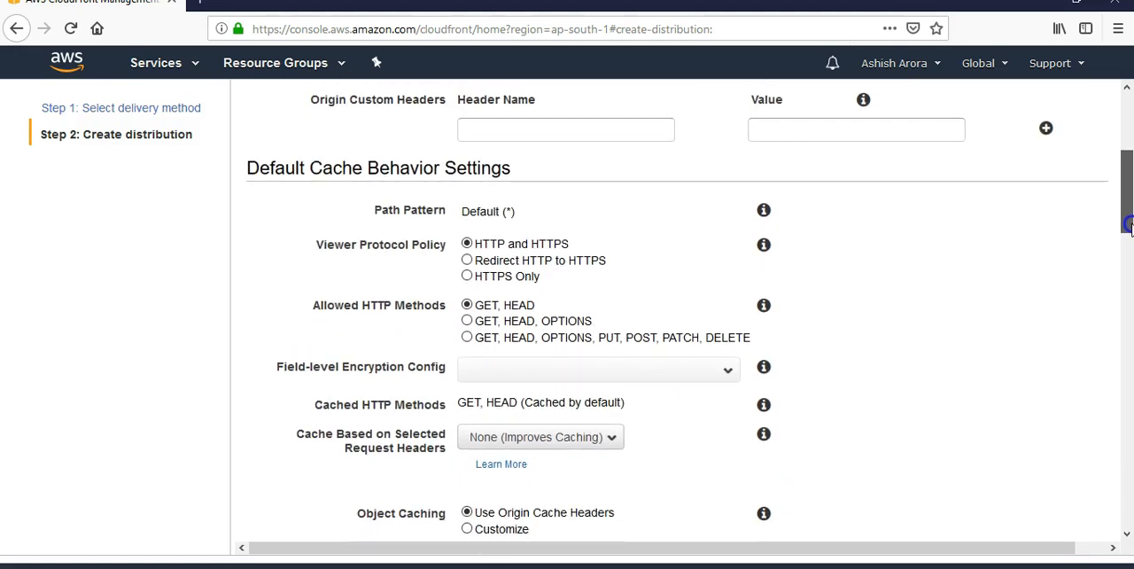
{"action": "left_click_drag", "start_coordinate": [1129, 226], "coordinate": [1129, 232]}
{"action": "left_click_drag", "start_coordinate": [308, 145], "coordinate": [534, 157]}
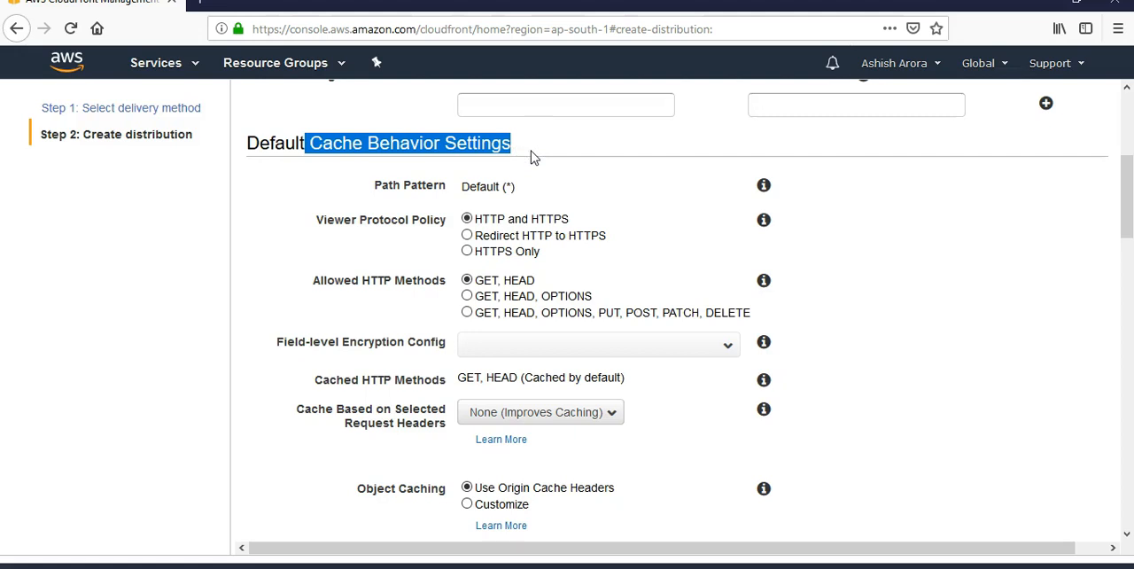
{"action": "left_click_drag", "start_coordinate": [1129, 202], "coordinate": [1129, 230]}
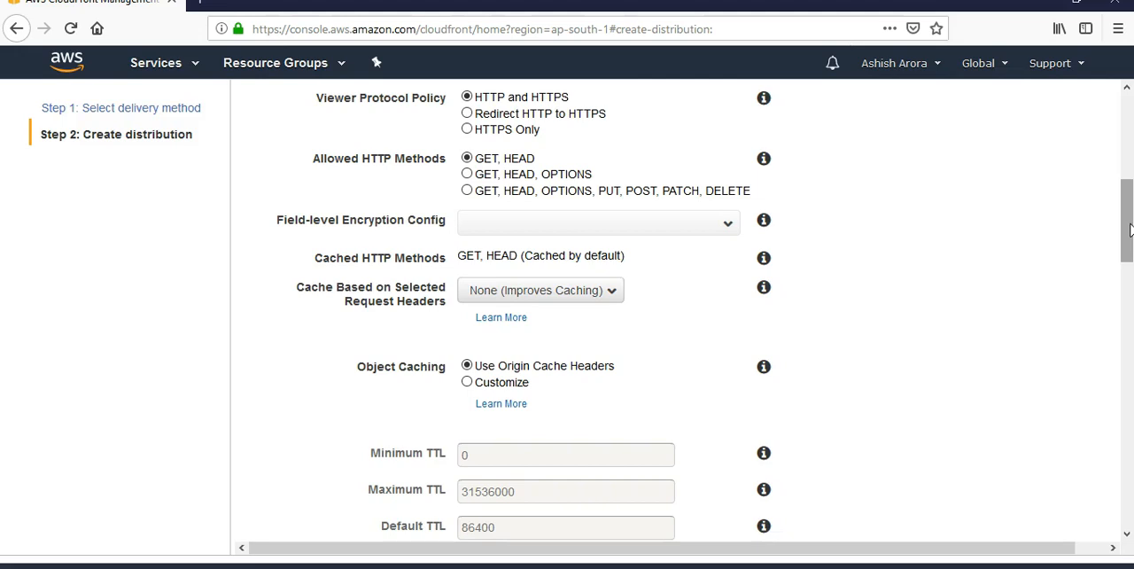
{"action": "left_click_drag", "start_coordinate": [1130, 230], "coordinate": [1130, 505]}
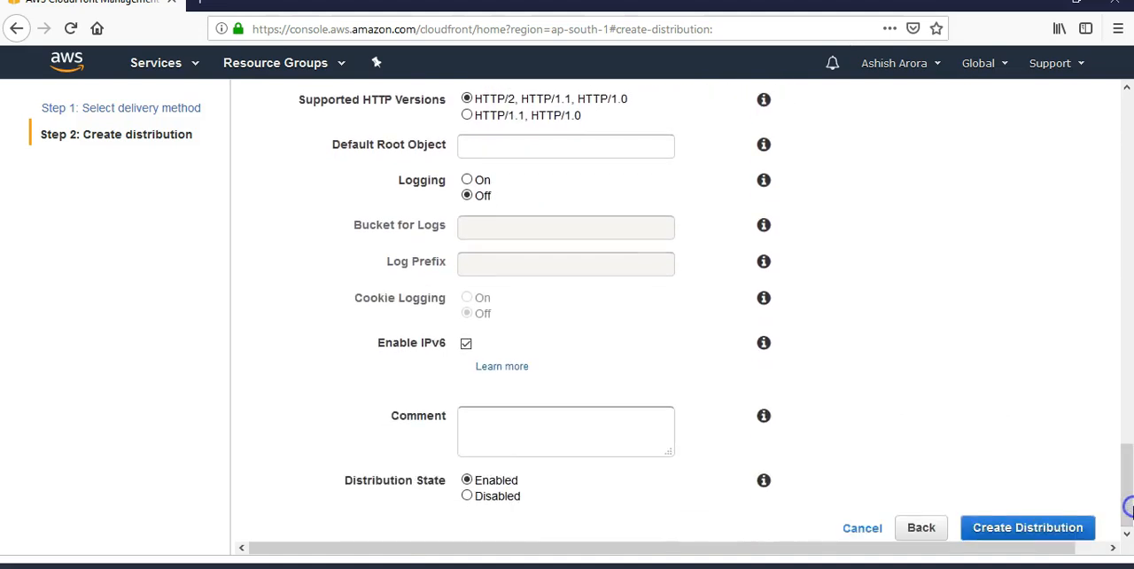
{"action": "left_click", "coordinate": [1034, 529]}
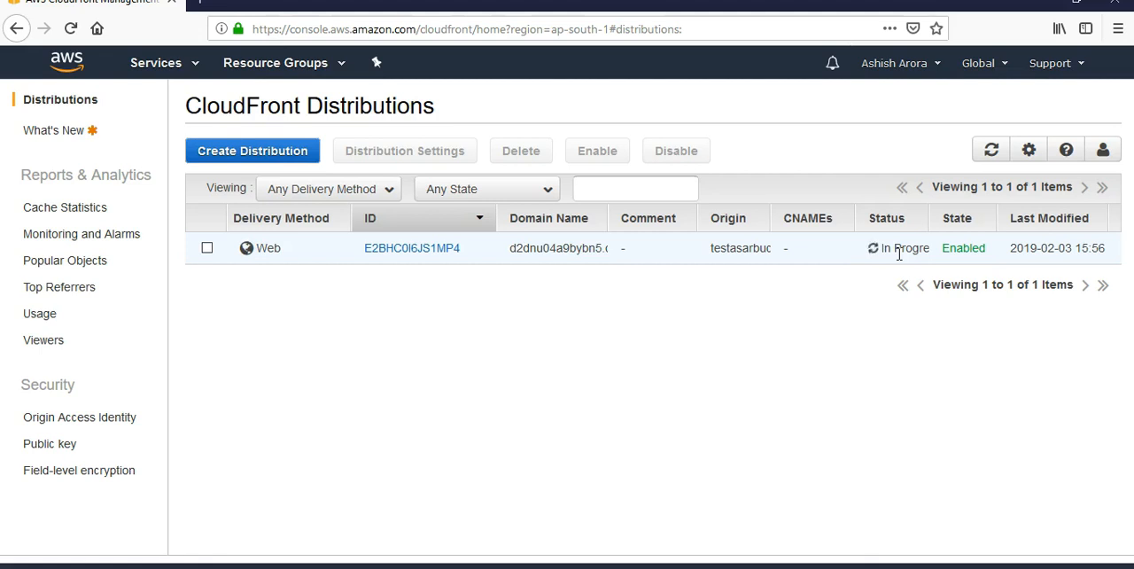
Step: Open the new distribution's general details and examine its price class, SSL certificate, domain name and supported HTTP versions
{"action": "left_click", "coordinate": [214, 463]}
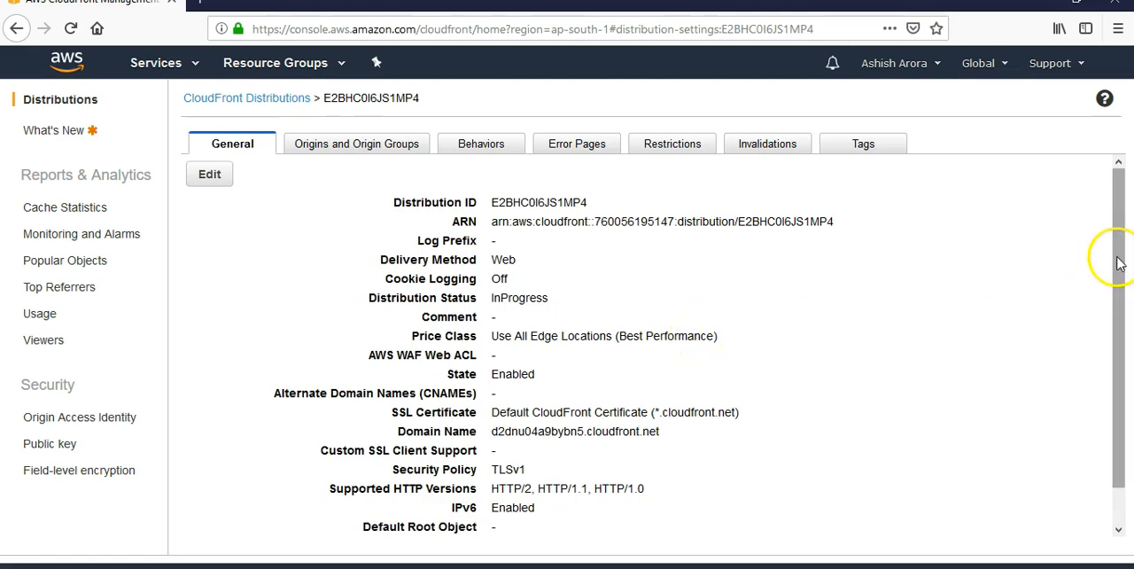
{"action": "left_click_drag", "start_coordinate": [1119, 263], "coordinate": [1121, 276]}
{"action": "left_click_drag", "start_coordinate": [493, 311], "coordinate": [729, 314]}
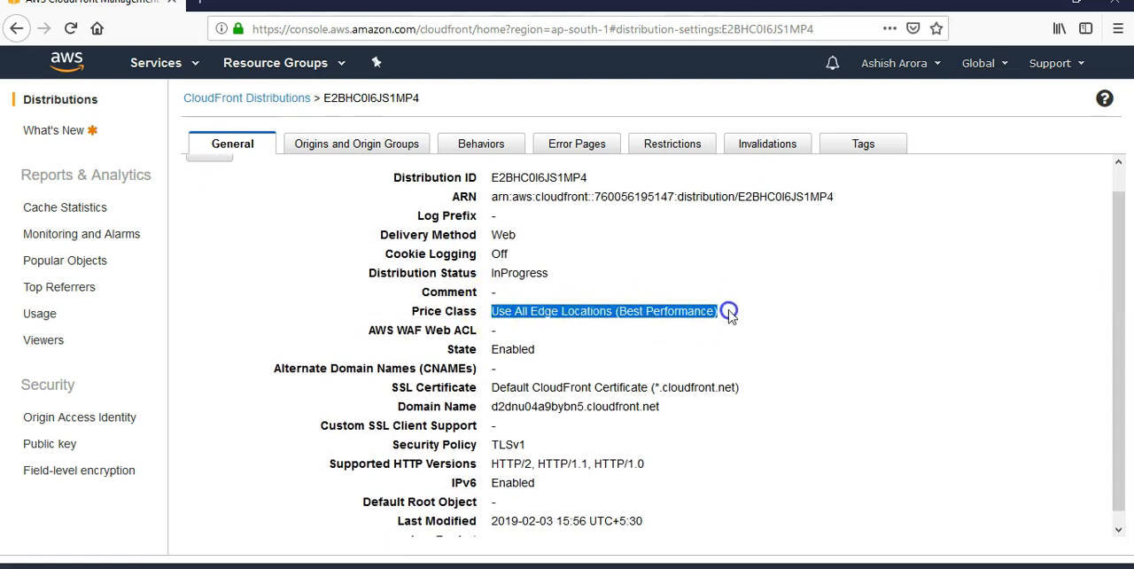
{"action": "left_click", "coordinate": [1119, 293]}
{"action": "left_click_drag", "start_coordinate": [1119, 288], "coordinate": [1122, 332]}
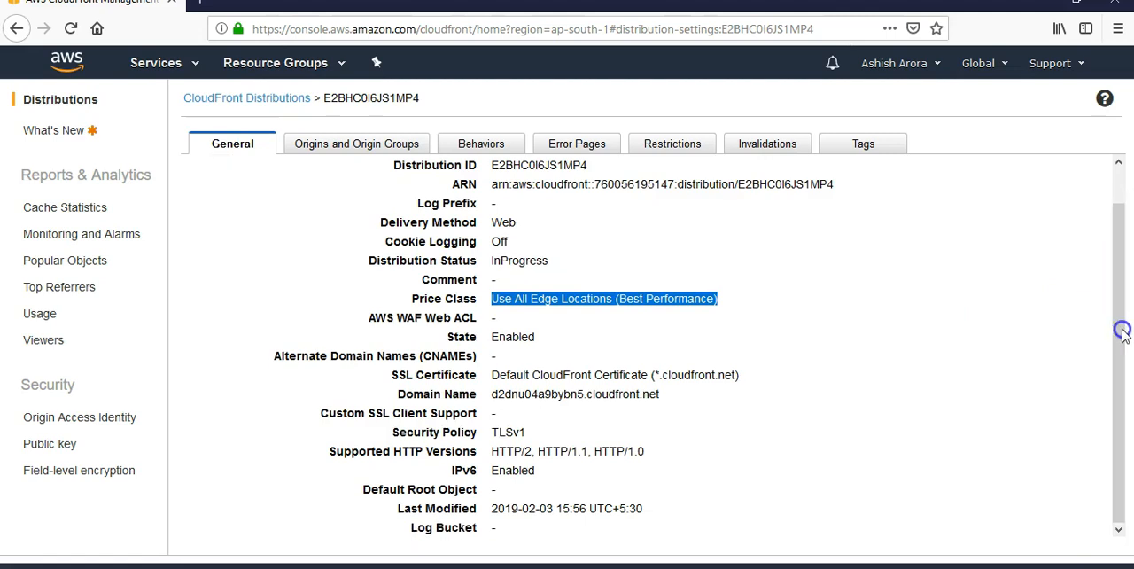
{"action": "left_click_drag", "start_coordinate": [742, 376], "coordinate": [486, 367]}
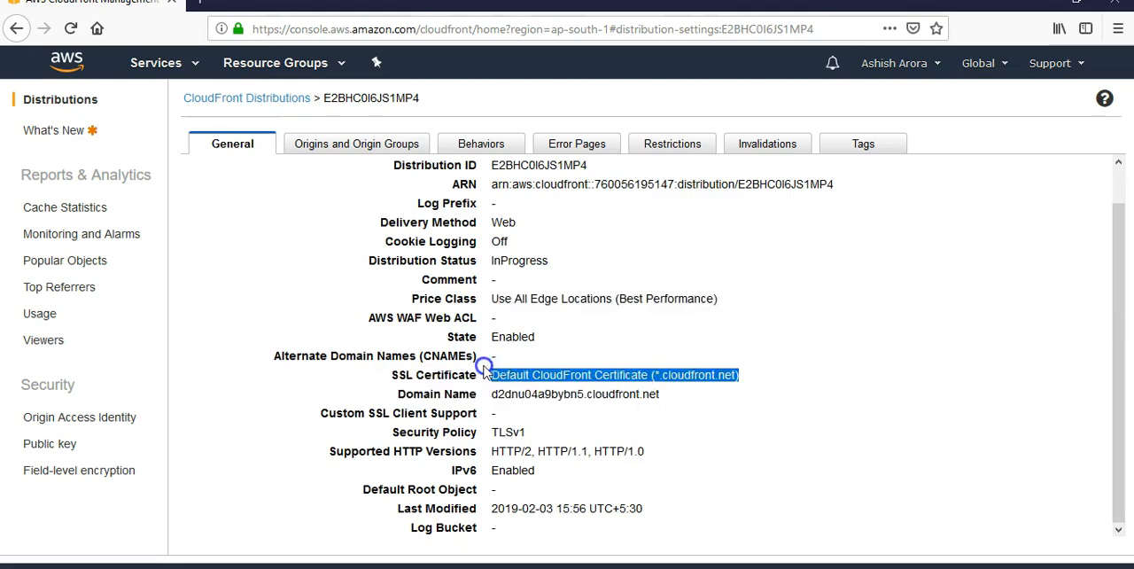
{"action": "left_click_drag", "start_coordinate": [660, 393], "coordinate": [485, 395]}
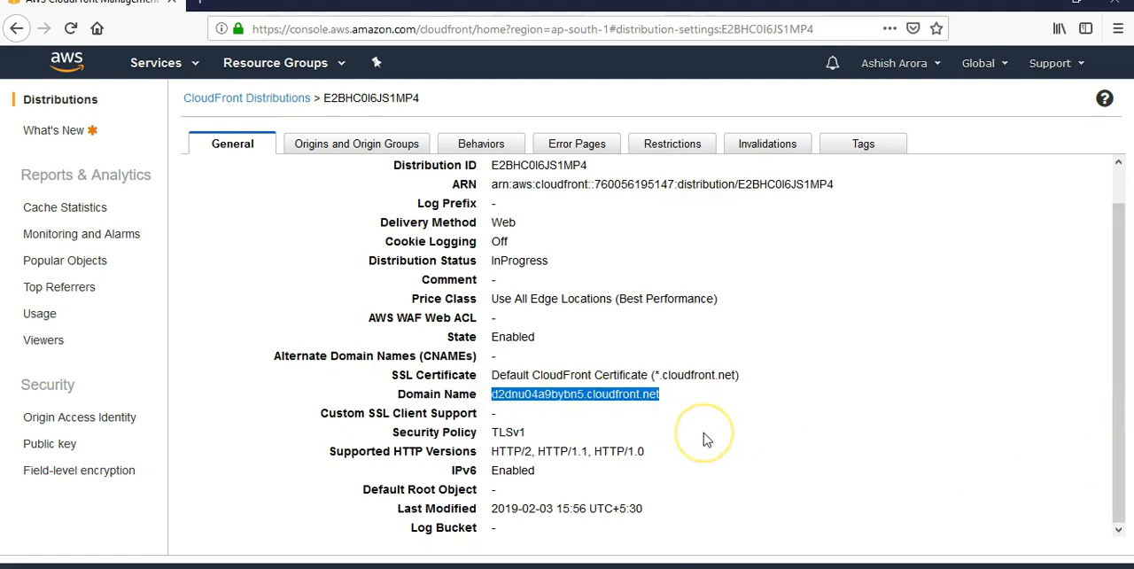
{"action": "left_click_drag", "start_coordinate": [648, 451], "coordinate": [495, 459]}
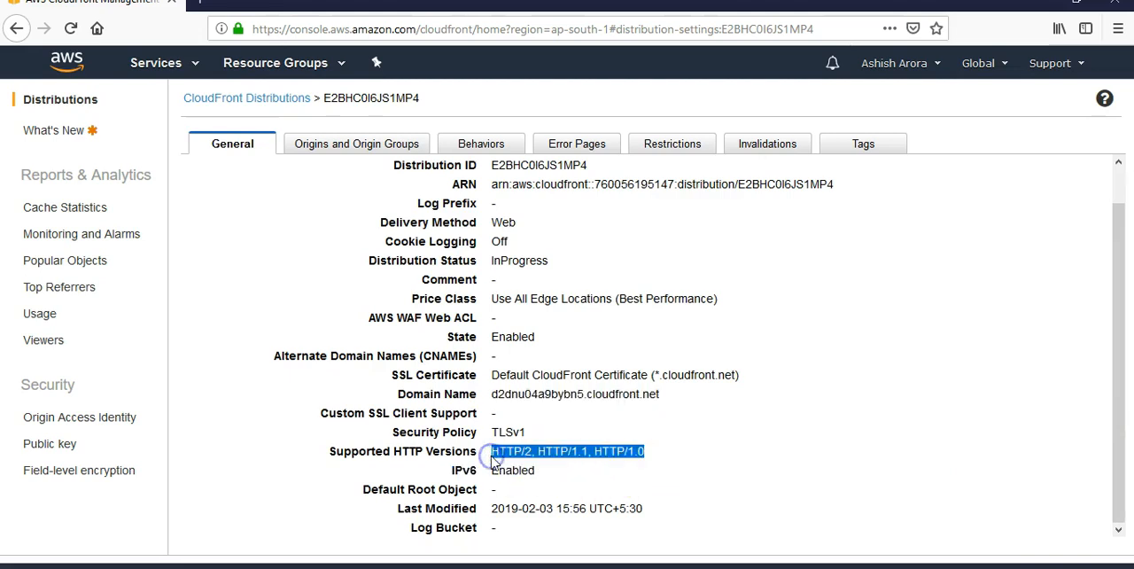
Step: Review the distribution's origins, cache behaviors, error pages, geo restrictions, invalidations and tags
{"action": "left_click", "coordinate": [326, 146]}
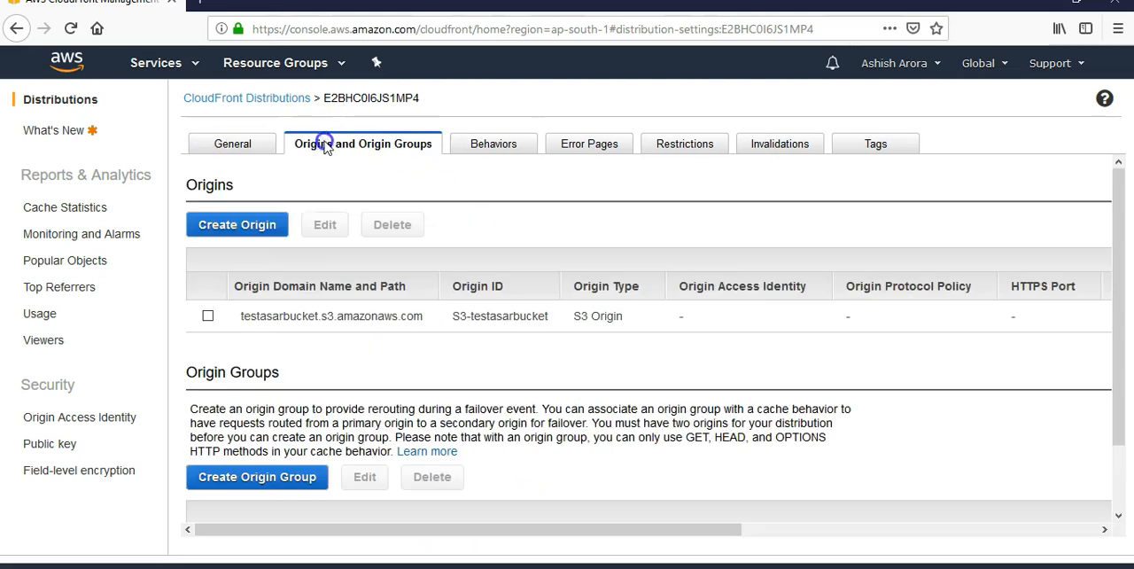
{"action": "left_click_drag", "start_coordinate": [245, 317], "coordinate": [443, 314]}
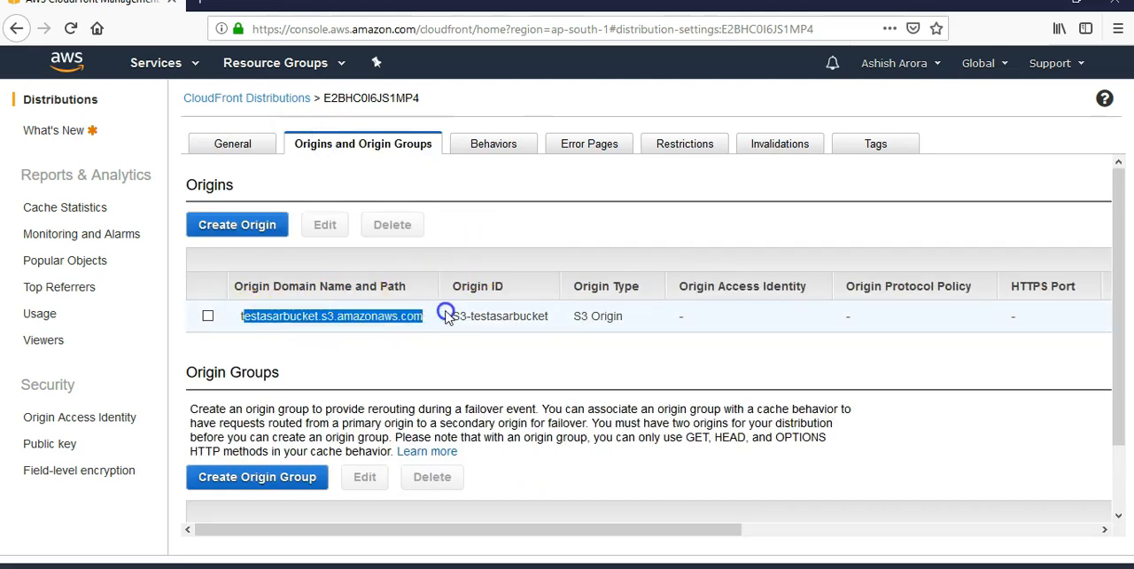
{"action": "left_click", "coordinate": [496, 144]}
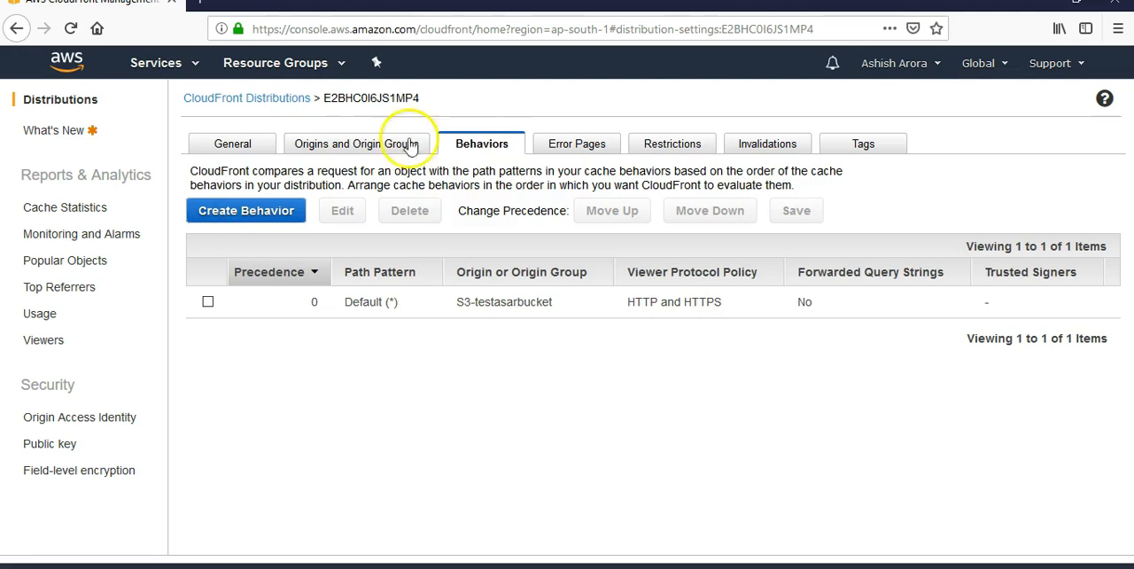
{"action": "left_click", "coordinate": [573, 148]}
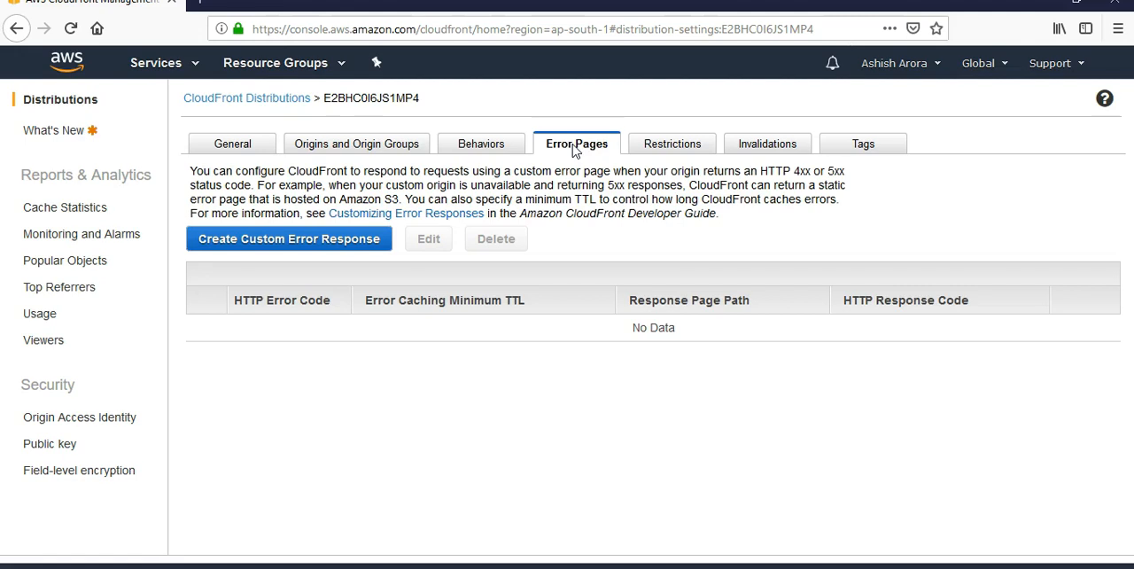
{"action": "left_click", "coordinate": [672, 144]}
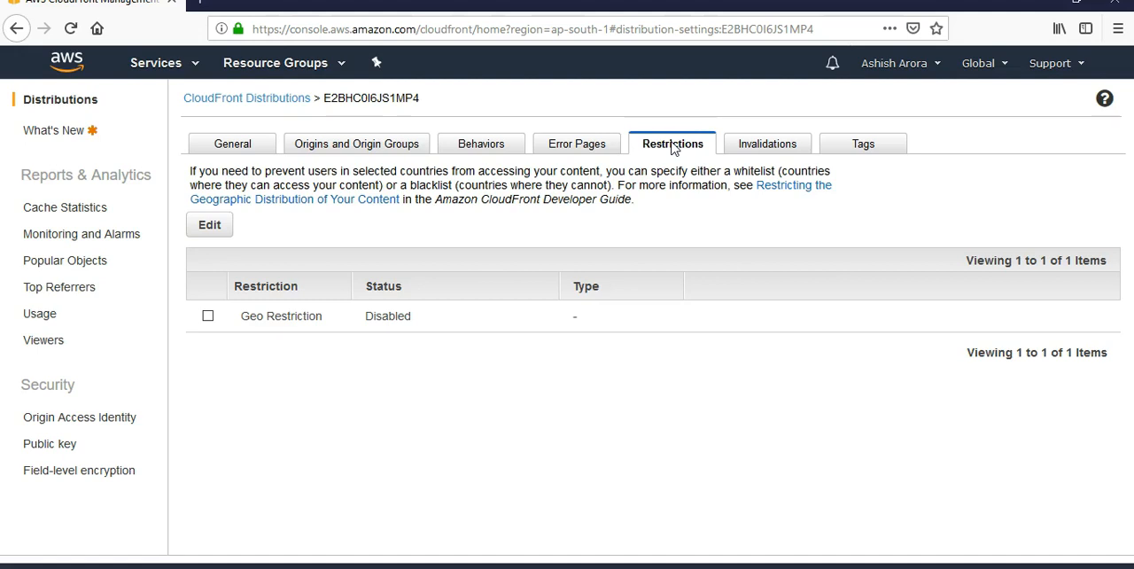
{"action": "left_click", "coordinate": [768, 145]}
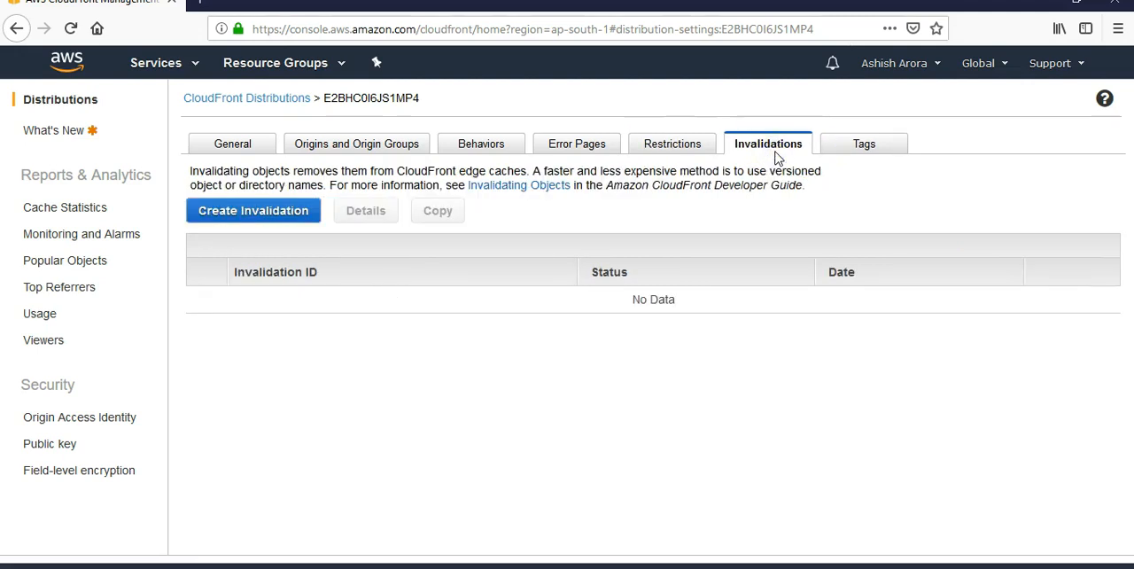
{"action": "left_click", "coordinate": [857, 150]}
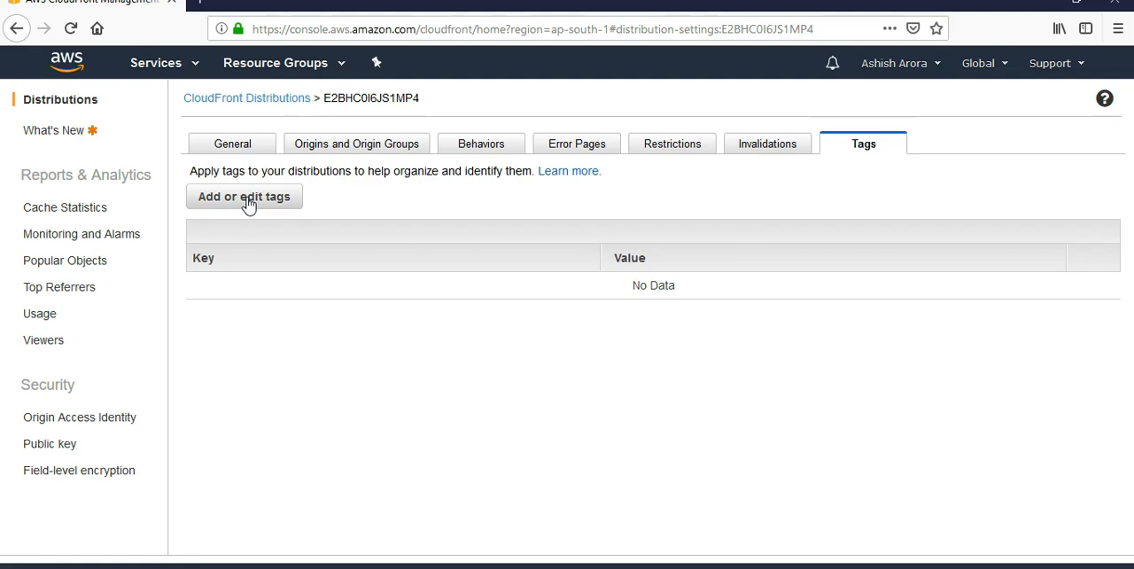
Step: Check the distribution's deployment status in the distributions list, then open its settings and review the general details
{"action": "left_click", "coordinate": [243, 100]}
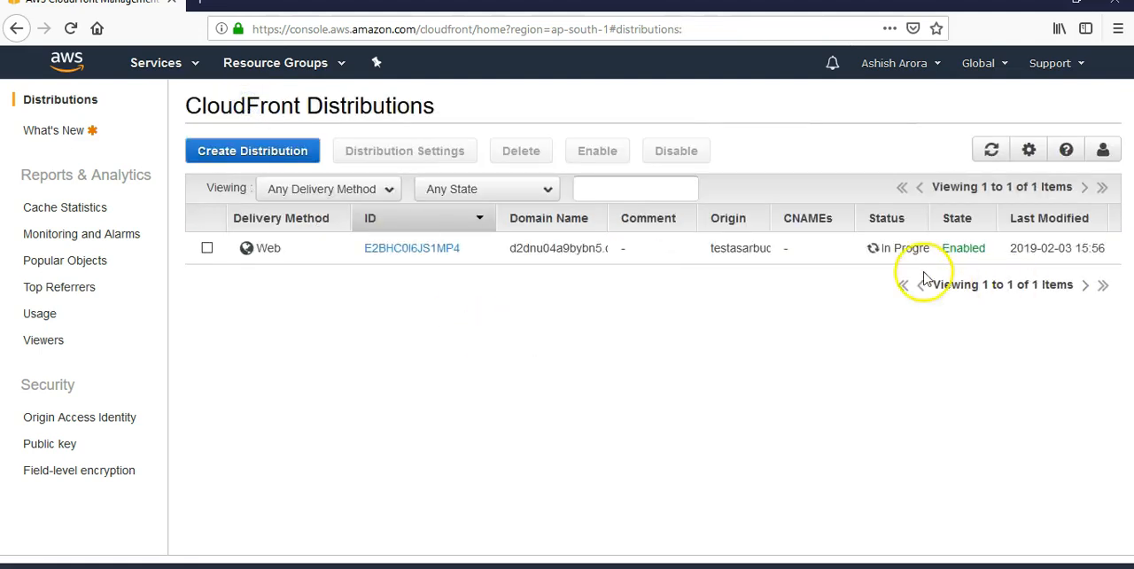
{"action": "left_click", "coordinate": [891, 246]}
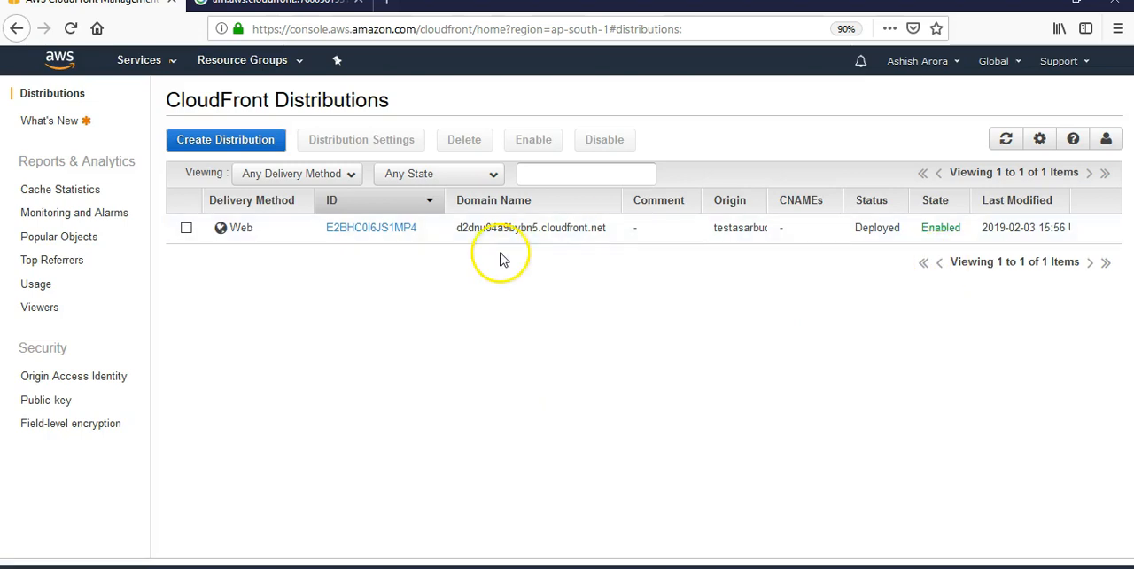
{"action": "left_click", "coordinate": [186, 229]}
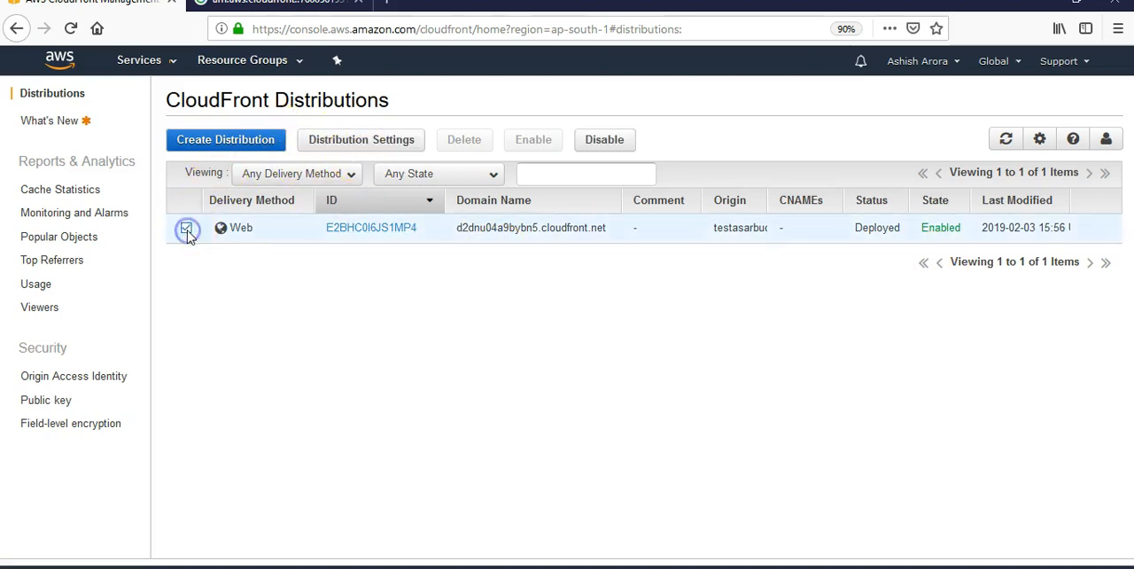
{"action": "left_click", "coordinate": [393, 147]}
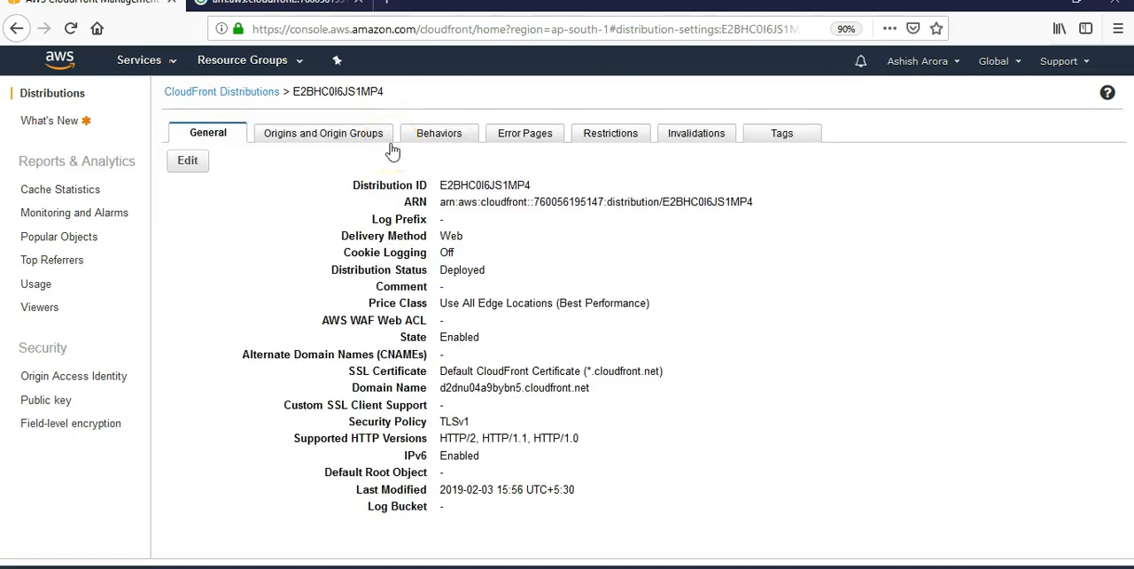
{"action": "left_click", "coordinate": [692, 201]}
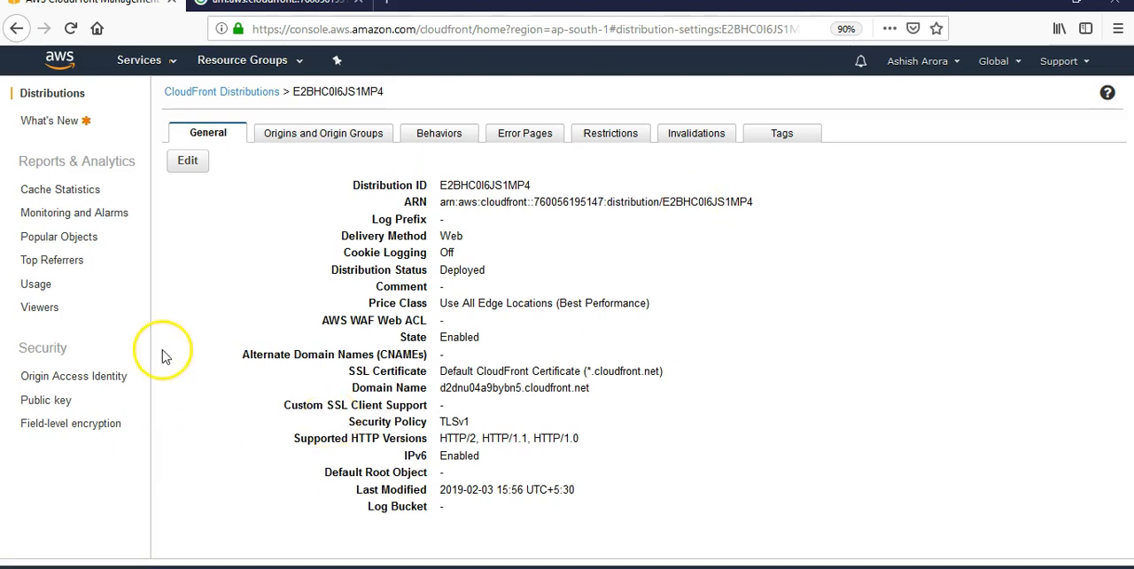
Step: View the Popular Objects report and return to the distributions list
{"action": "left_click", "coordinate": [76, 247]}
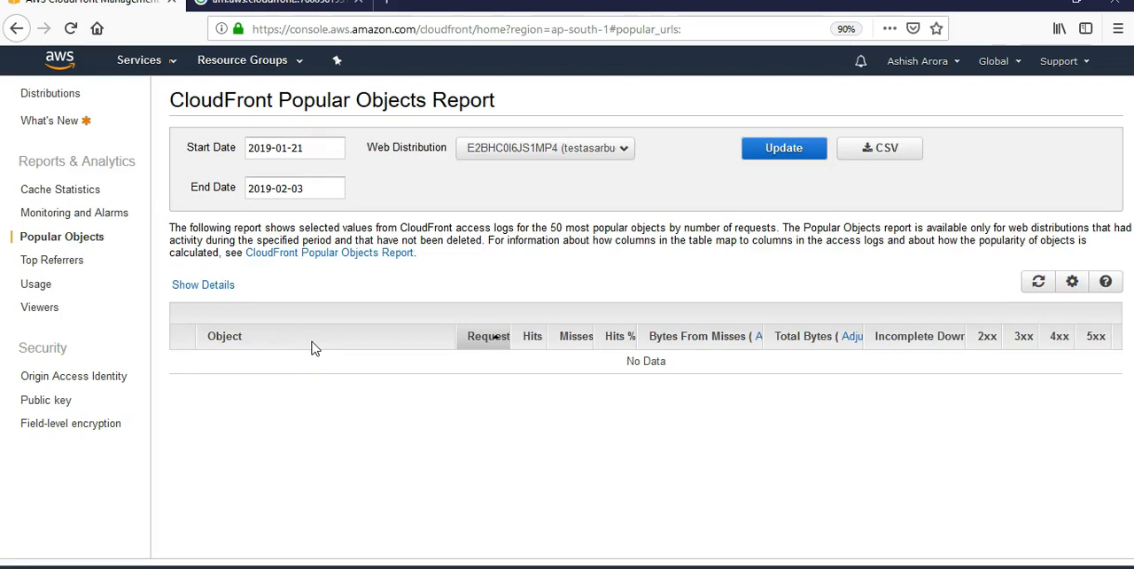
{"action": "left_click", "coordinate": [46, 95]}
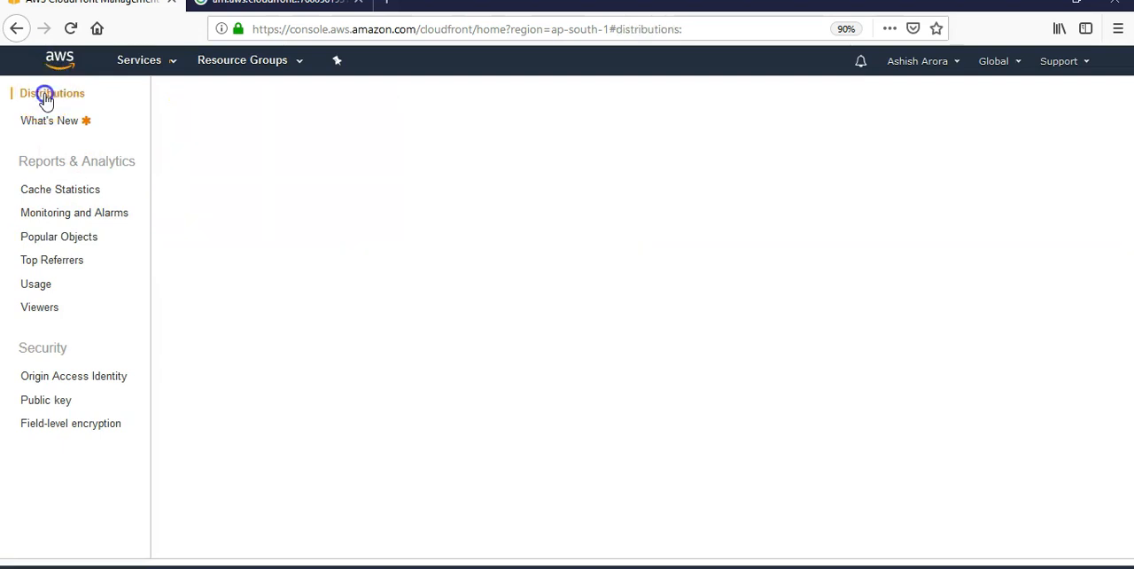